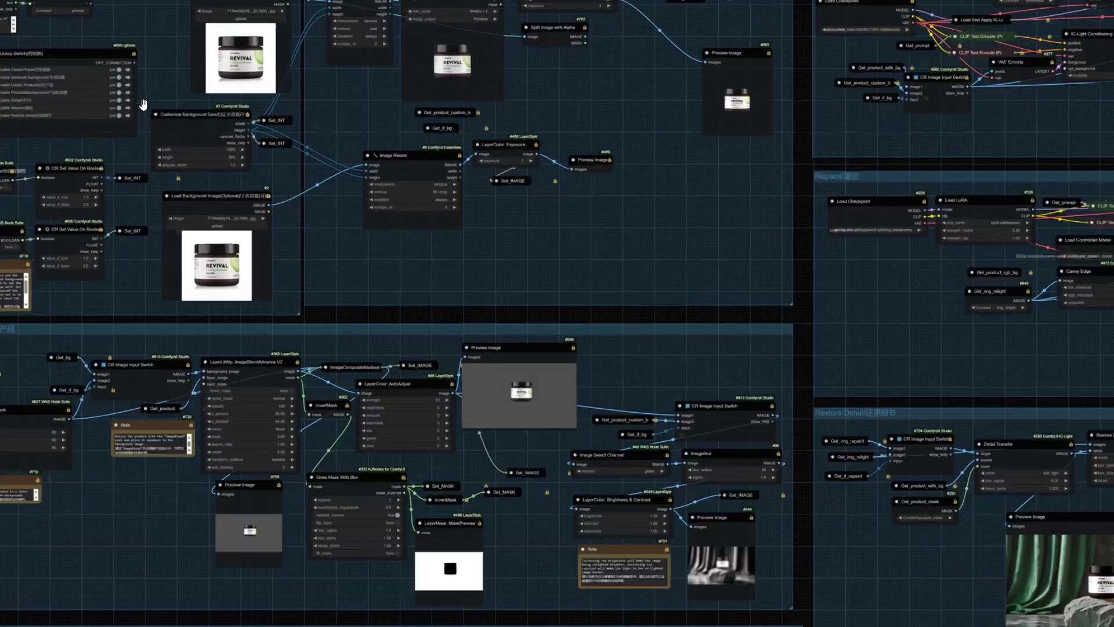
{"action": "scroll", "coordinate": [143, 105], "scroll_direction": "up", "scroll_amount": 10}
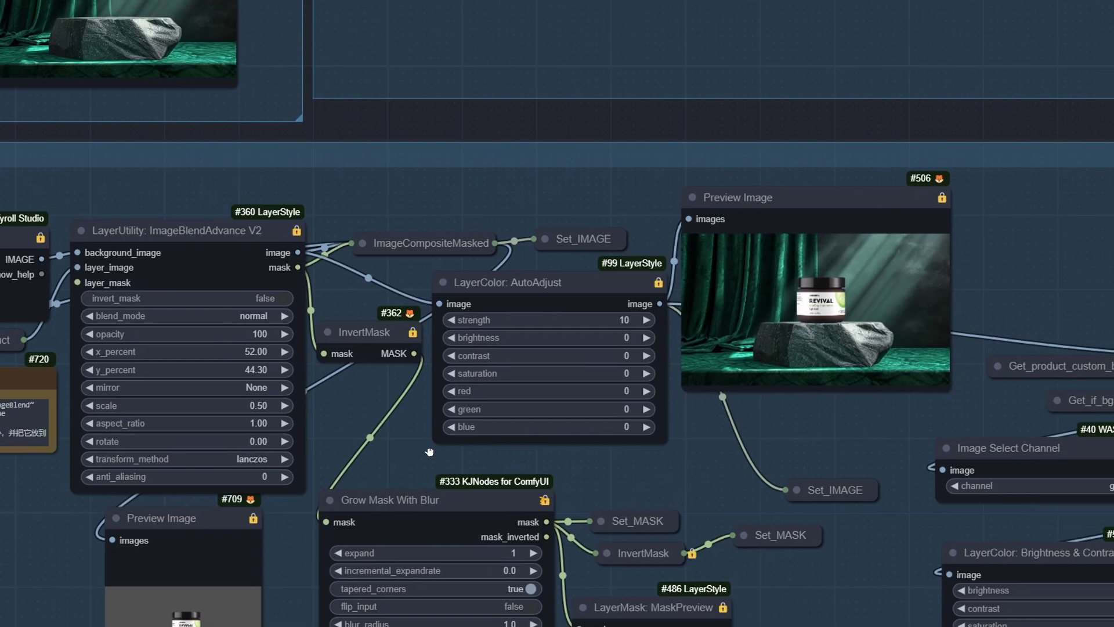
Pan the canvas to the sampler results, comparison and product-positioning step
{"action": "left_click_drag", "start_coordinate": [429, 452], "coordinate": [429, 460]}
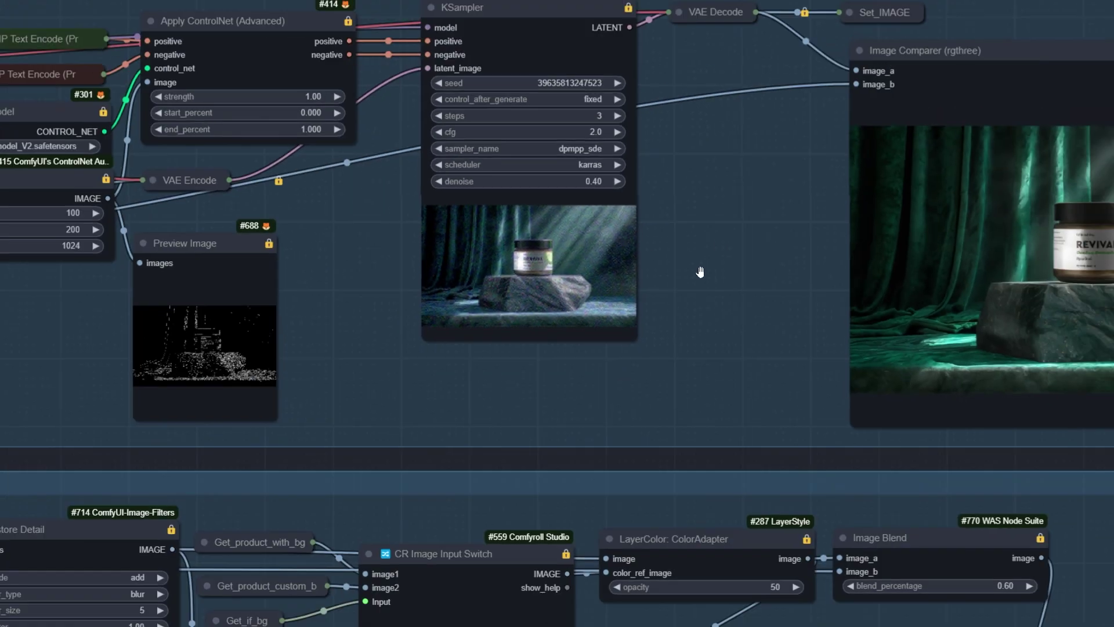
{"action": "scroll", "coordinate": [746, 232], "scroll_direction": "up", "scroll_amount": 4}
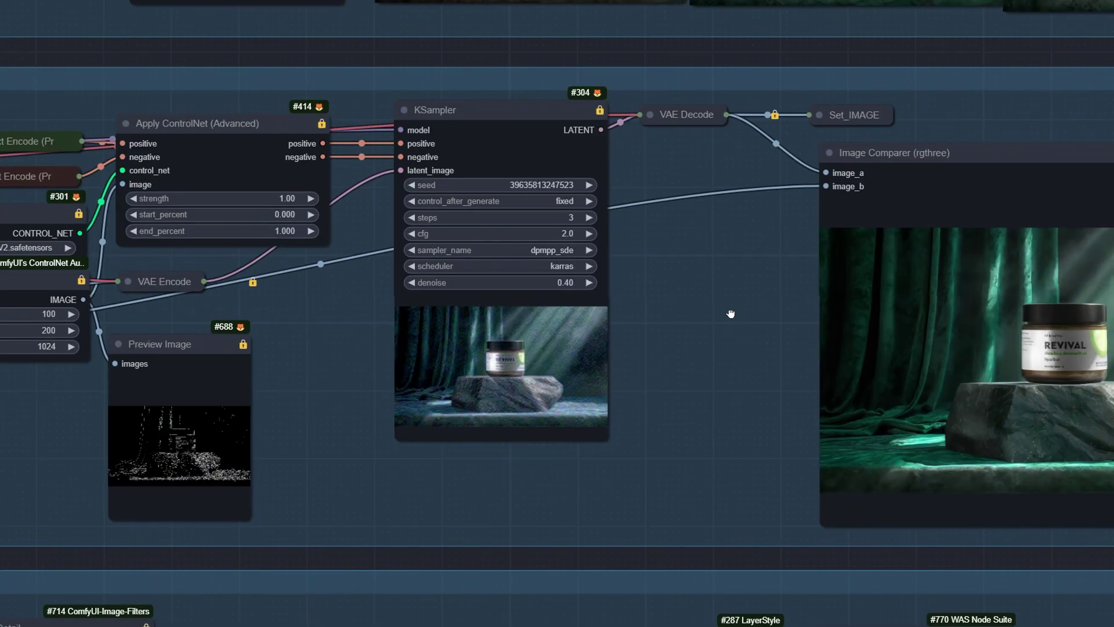
{"action": "scroll", "coordinate": [522, 372], "scroll_direction": "up", "scroll_amount": 3}
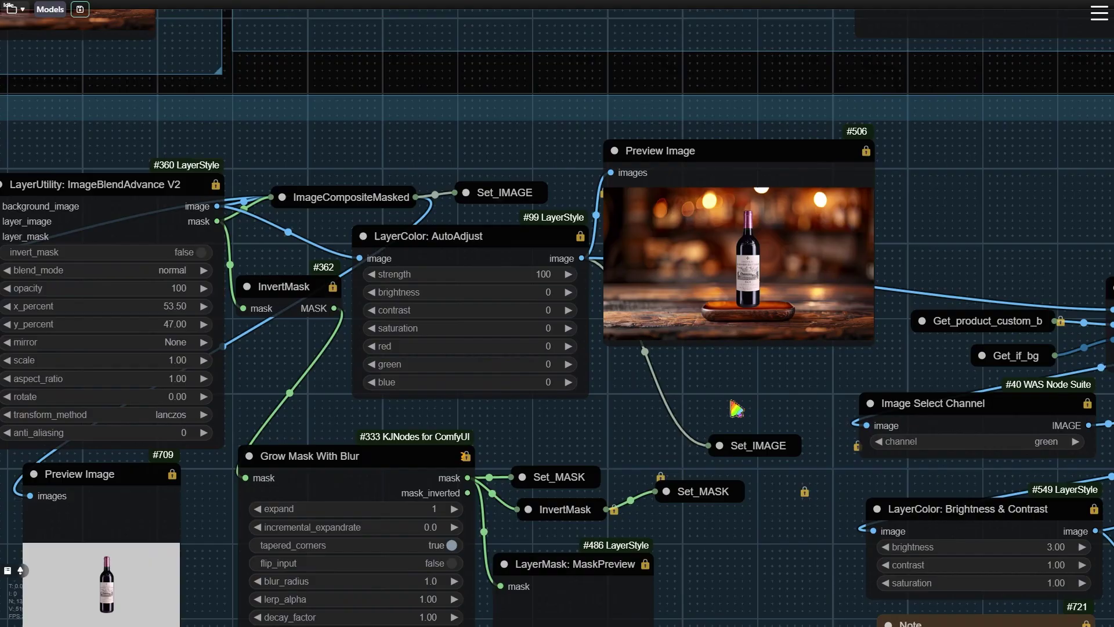
{"action": "scroll", "coordinate": [758, 510], "scroll_direction": "up", "scroll_amount": 2}
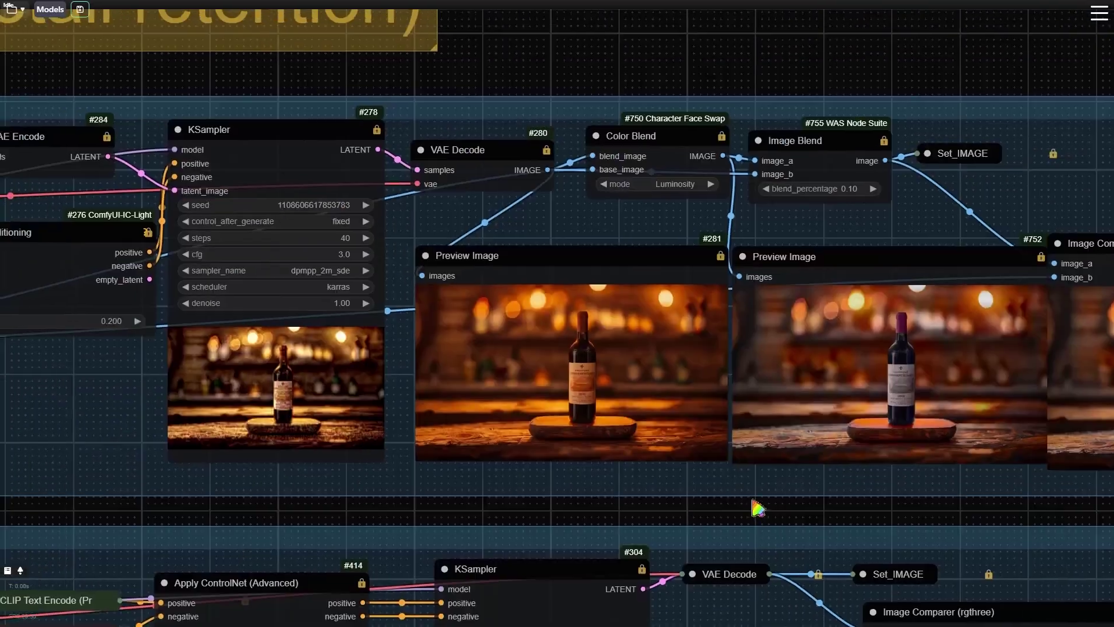
{"action": "scroll", "coordinate": [809, 517], "scroll_direction": "up", "scroll_amount": 2}
{"action": "scroll", "coordinate": [783, 453], "scroll_direction": "up", "scroll_amount": 3}
{"action": "scroll", "coordinate": [716, 387], "scroll_direction": "up", "scroll_amount": 2}
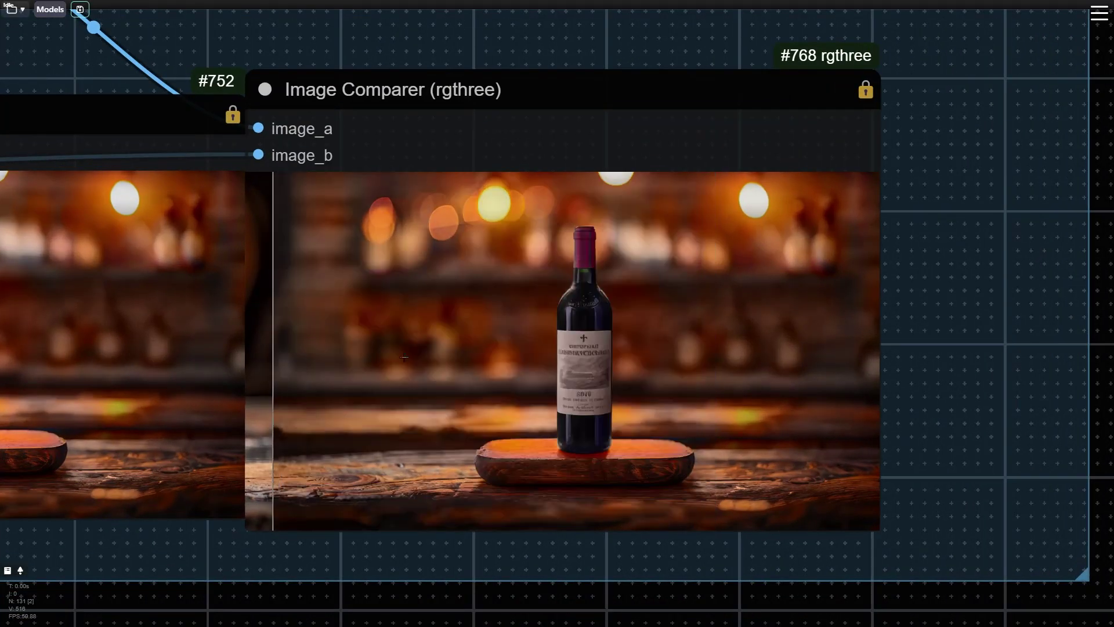
{"action": "scroll", "coordinate": [298, 336], "scroll_direction": "down", "scroll_amount": 5}
{"action": "scroll", "coordinate": [279, 357], "scroll_direction": "down", "scroll_amount": 5}
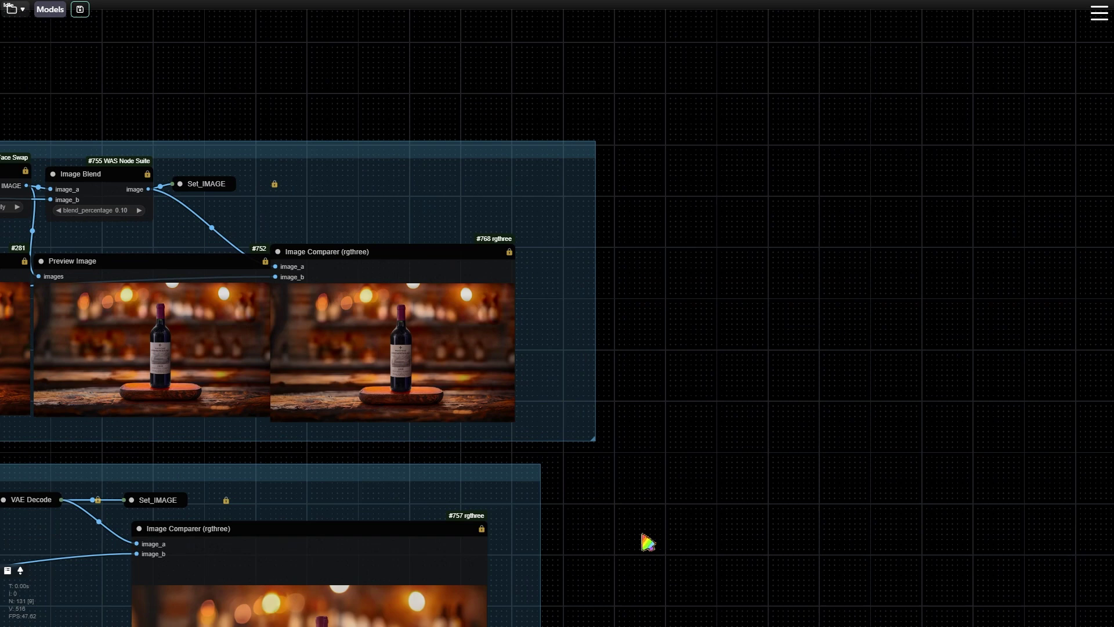
{"action": "left_click_drag", "start_coordinate": [648, 542], "coordinate": [875, 309]}
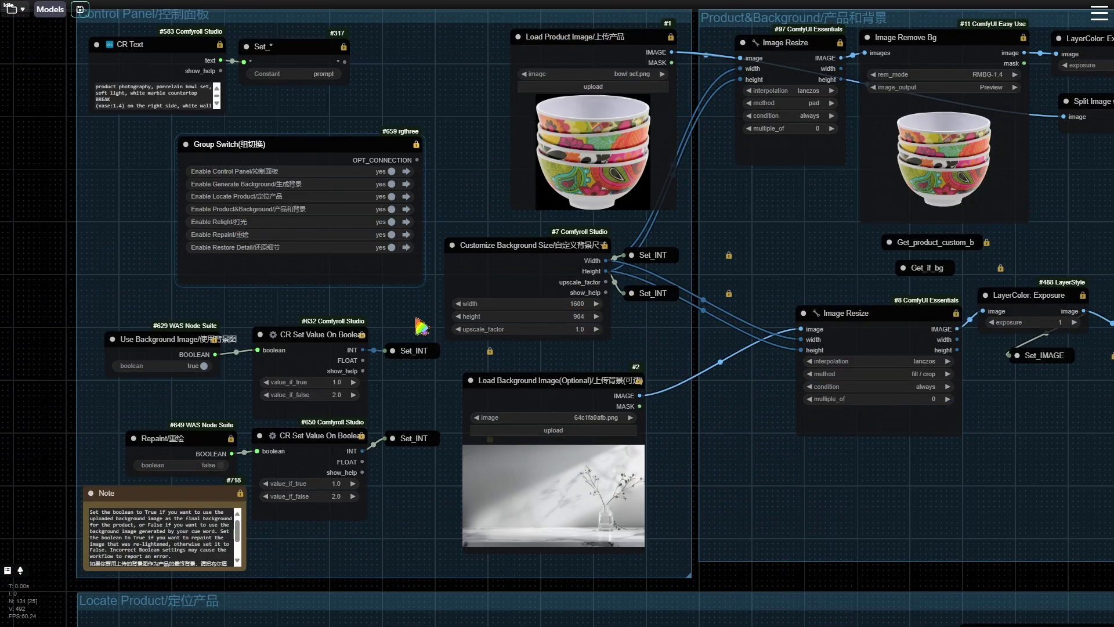
{"action": "left_click_drag", "start_coordinate": [741, 592], "coordinate": [691, 195]}
{"action": "left_click_drag", "start_coordinate": [636, 592], "coordinate": [493, 480]}
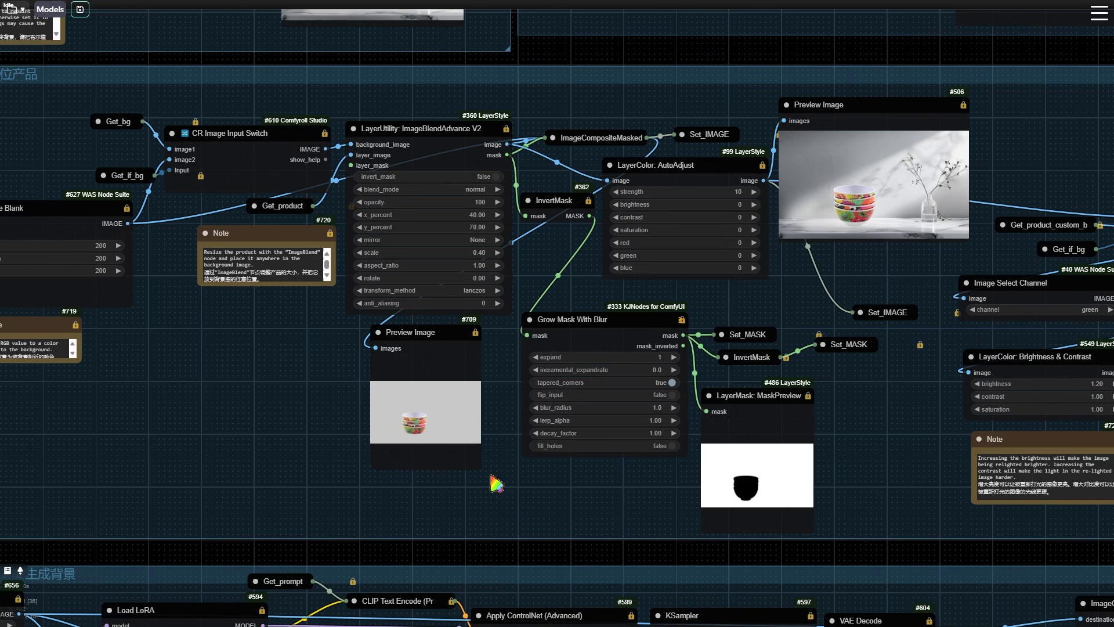
Pan through the relighting sampler, repaint comparison and detail-restore previews
{"action": "left_click_drag", "start_coordinate": [582, 475], "coordinate": [391, 497]}
{"action": "mouse_move", "coordinate": [592, 612]}
{"action": "left_mouse_down"}
{"action": "mouse_move", "coordinate": [406, 612]}
{"action": "mouse_move", "coordinate": [405, 174]}
{"action": "left_mouse_up"}
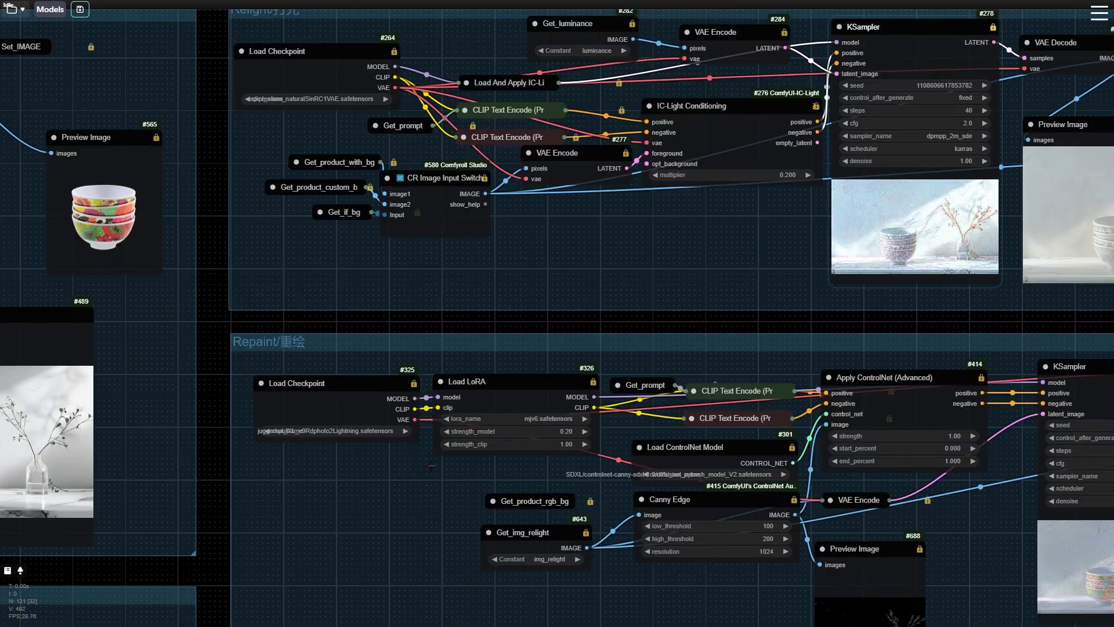
{"action": "left_click_drag", "start_coordinate": [810, 331], "coordinate": [288, 489]}
{"action": "left_click_drag", "start_coordinate": [611, 471], "coordinate": [398, 460]}
{"action": "mouse_move", "coordinate": [751, 472]}
{"action": "left_mouse_down"}
{"action": "mouse_move", "coordinate": [705, 448]}
{"action": "mouse_move", "coordinate": [697, 216]}
{"action": "left_mouse_up"}
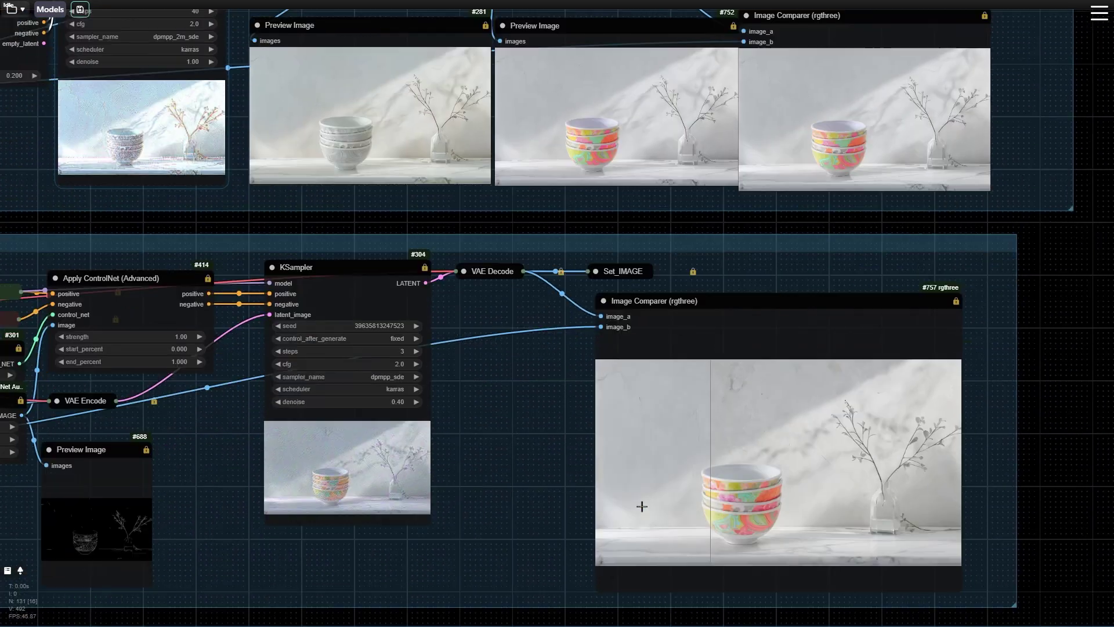
{"action": "left_click_drag", "start_coordinate": [545, 619], "coordinate": [540, 480]}
{"action": "left_click_drag", "start_coordinate": [784, 539], "coordinate": [786, 275]}
{"action": "mouse_move", "coordinate": [450, 612]}
{"action": "left_mouse_down"}
{"action": "mouse_move", "coordinate": [793, 567]}
{"action": "mouse_move", "coordinate": [697, 558]}
{"action": "left_mouse_up"}
{"action": "scroll", "coordinate": [577, 546], "scroll_direction": "up", "scroll_amount": 2}
{"action": "scroll", "coordinate": [530, 567], "scroll_direction": "up", "scroll_amount": 1}
{"action": "scroll", "coordinate": [808, 542], "scroll_direction": "up", "scroll_amount": 2}
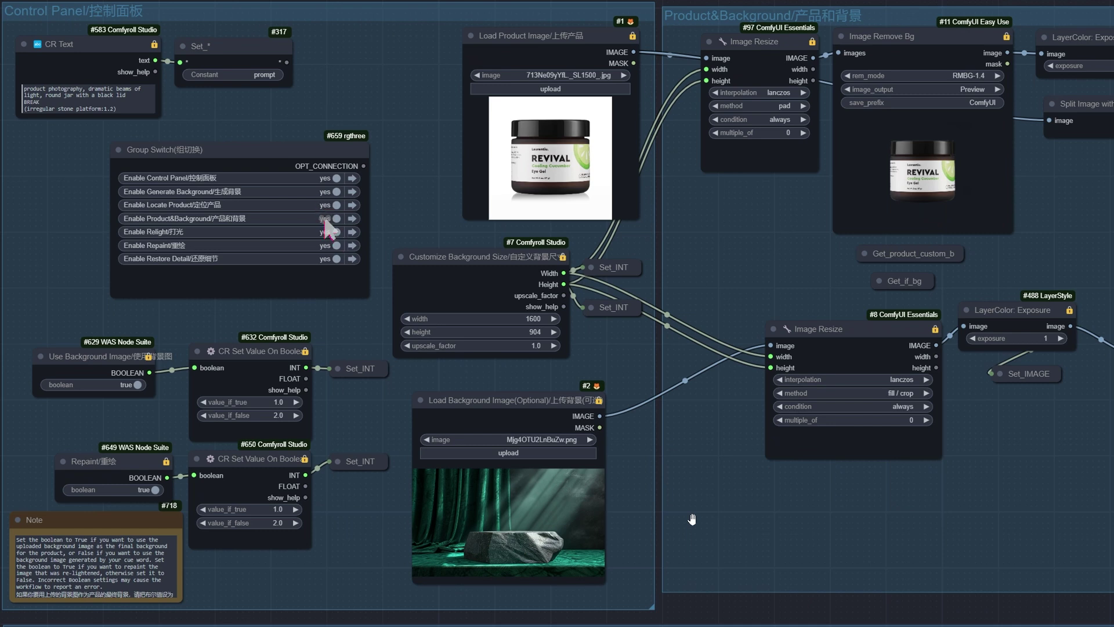
{"action": "left_click_drag", "start_coordinate": [691, 520], "coordinate": [386, 597]}
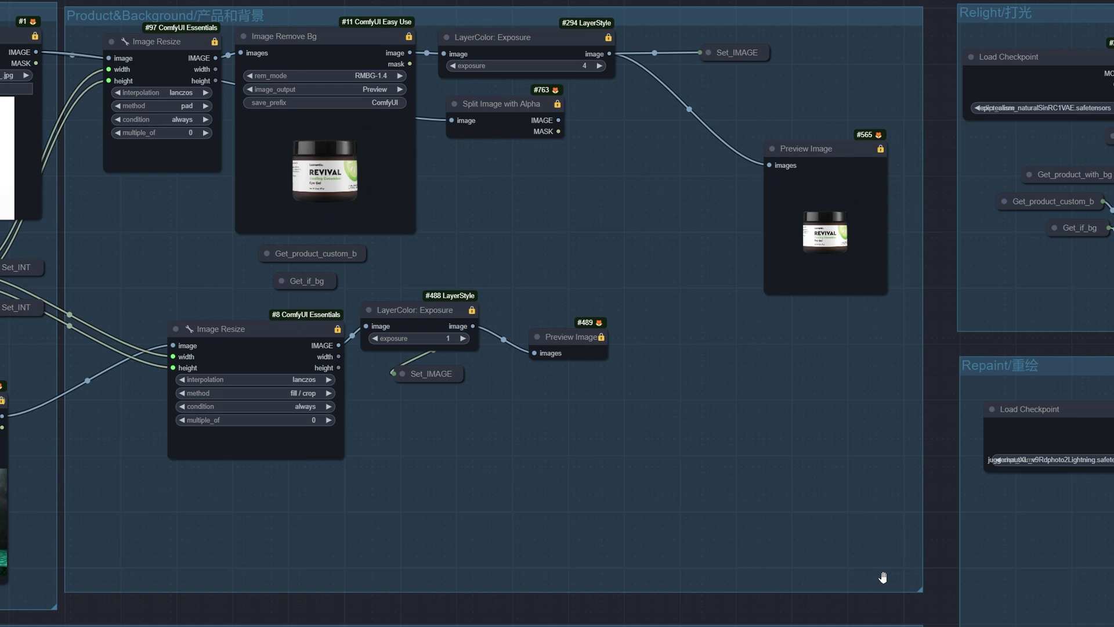
{"action": "left_click_drag", "start_coordinate": [279, 296], "coordinate": [877, 296]}
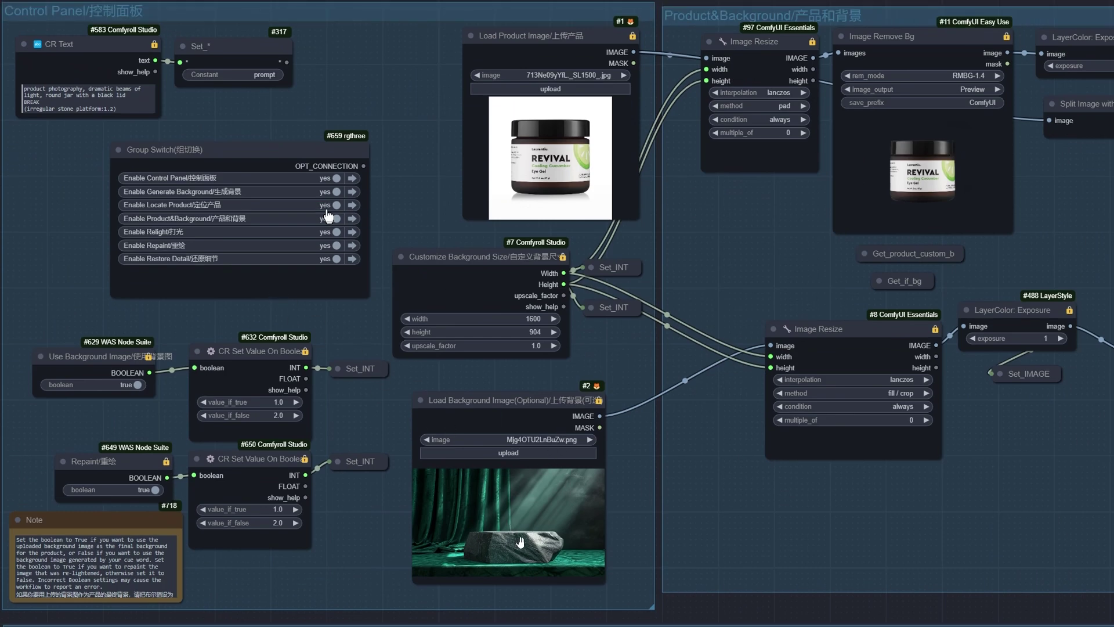
{"action": "scroll", "coordinate": [520, 542], "scroll_direction": "down", "scroll_amount": 5}
{"action": "scroll", "coordinate": [603, 228], "scroll_direction": "down", "scroll_amount": 5}
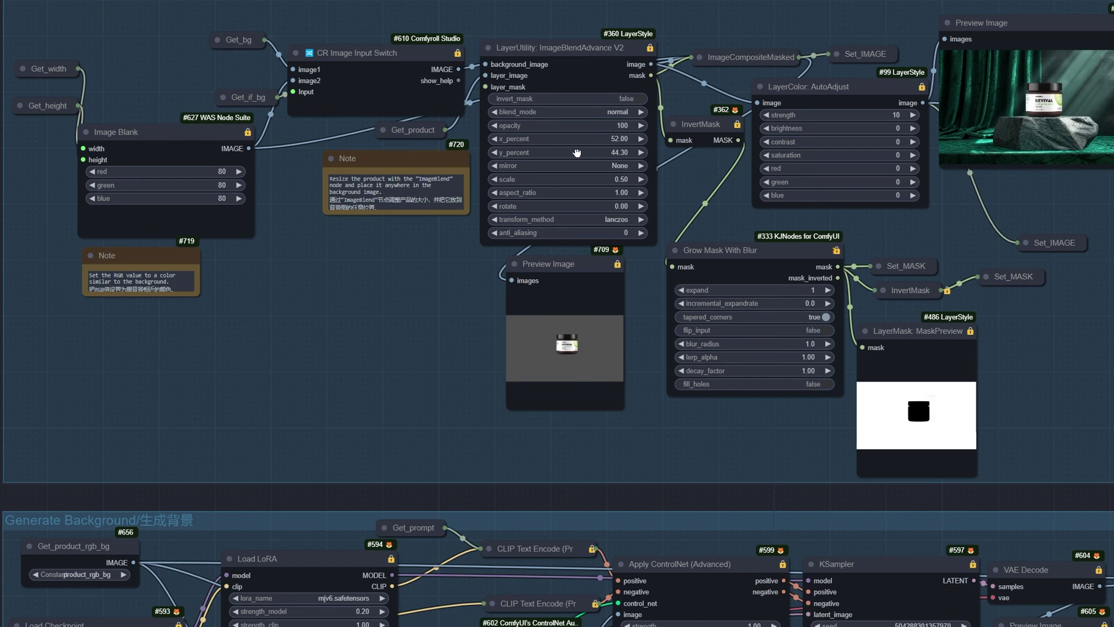
{"action": "scroll", "coordinate": [602, 226], "scroll_direction": "up", "scroll_amount": 2}
{"action": "scroll", "coordinate": [609, 249], "scroll_direction": "up", "scroll_amount": 1}
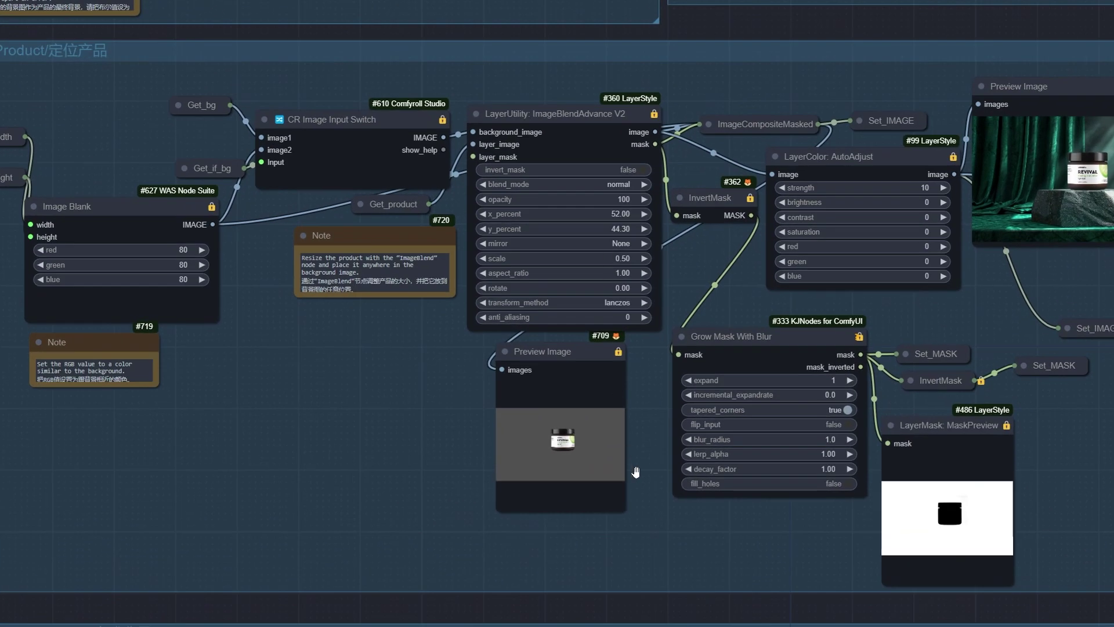
{"action": "mouse_move", "coordinate": [683, 511]}
{"action": "left_mouse_down"}
{"action": "mouse_move", "coordinate": [452, 511]}
{"action": "mouse_move", "coordinate": [604, 520]}
{"action": "left_mouse_up"}
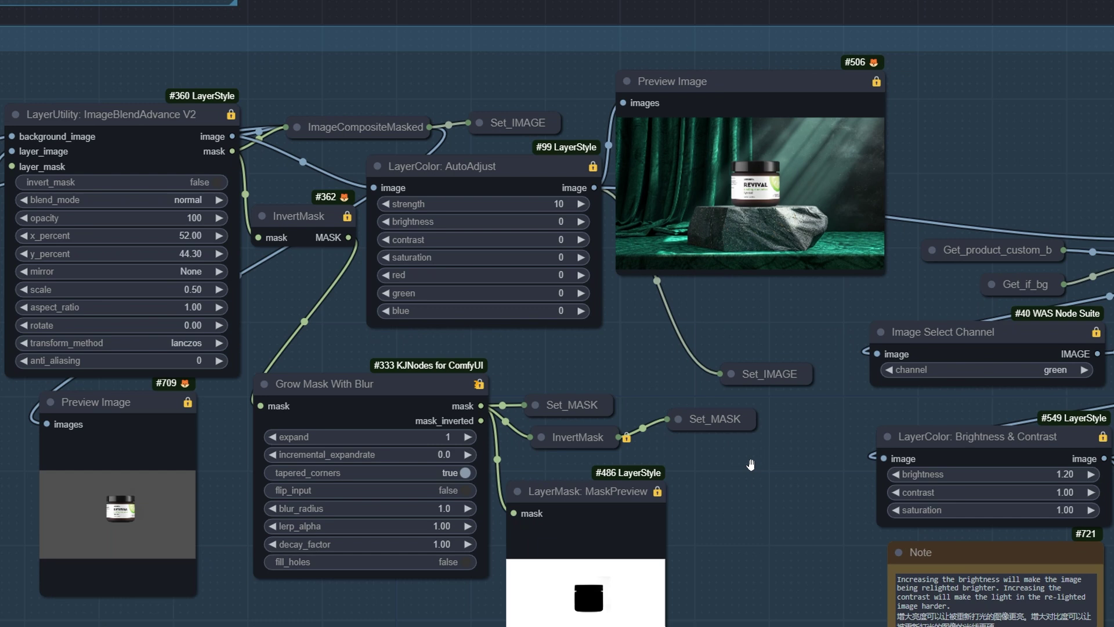
{"action": "scroll", "coordinate": [751, 465], "scroll_direction": "down", "scroll_amount": 2}
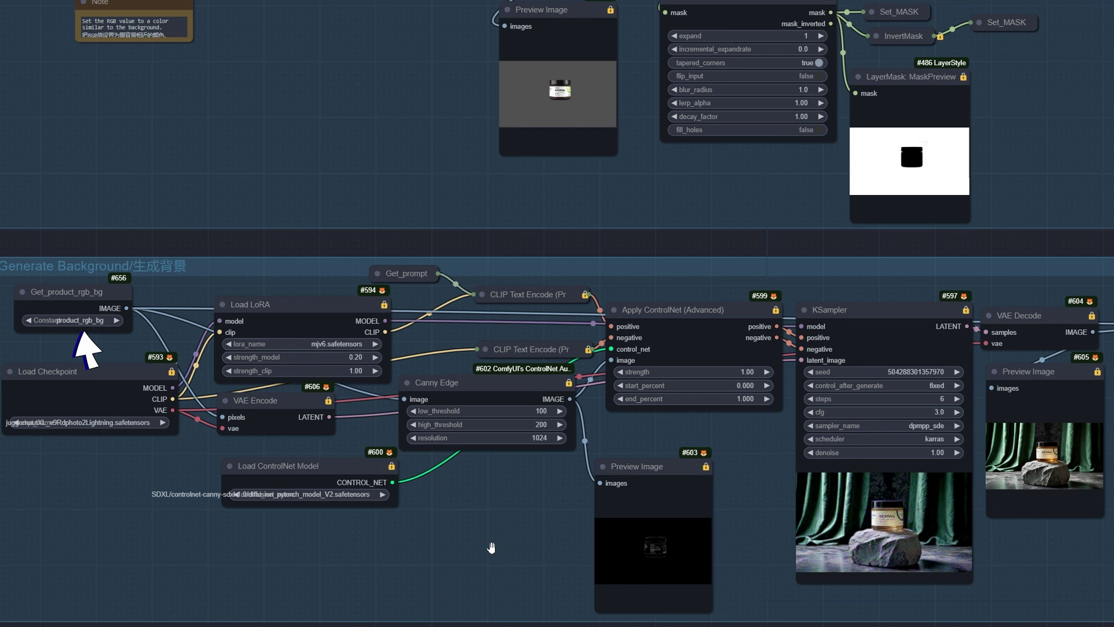
Pan past the product-positioning group to the Generate Background KSampler and VAE Decode previews
{"action": "left_click_drag", "start_coordinate": [200, 142], "coordinate": [287, 476]}
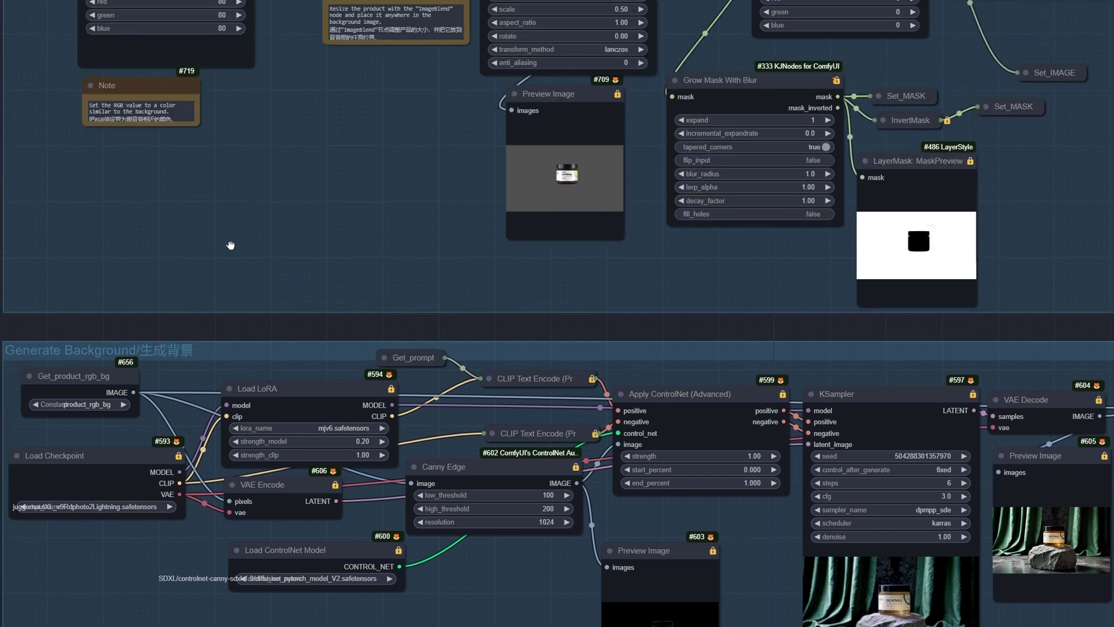
{"action": "scroll", "coordinate": [47, 234], "scroll_direction": "up", "scroll_amount": 3}
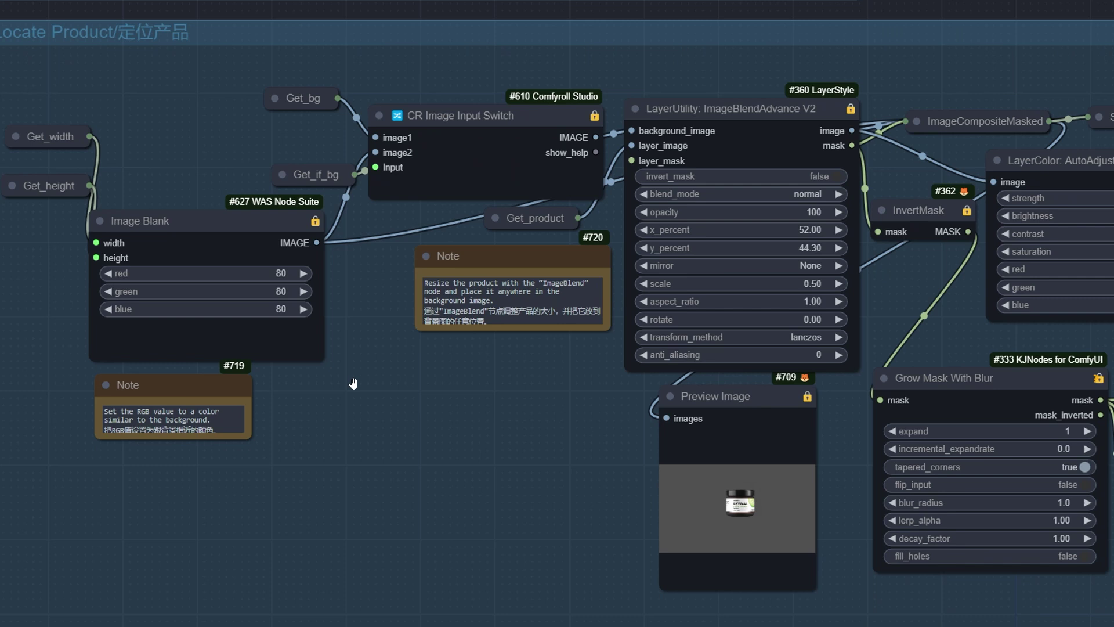
{"action": "scroll", "coordinate": [353, 384], "scroll_direction": "up", "scroll_amount": 1}
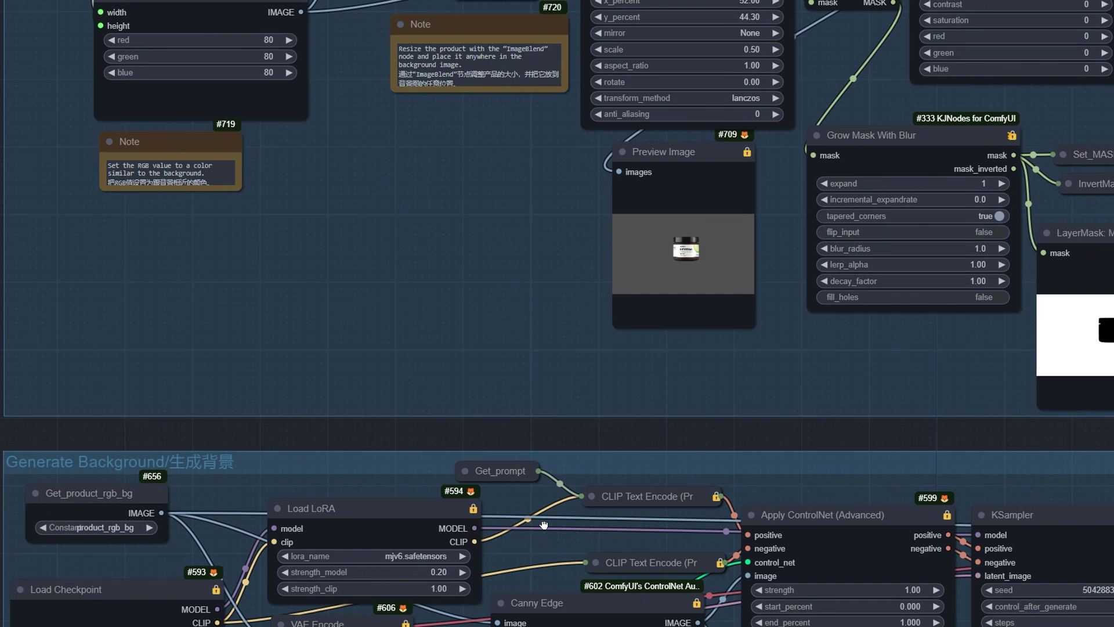
{"action": "left_click_drag", "start_coordinate": [544, 528], "coordinate": [480, 231]}
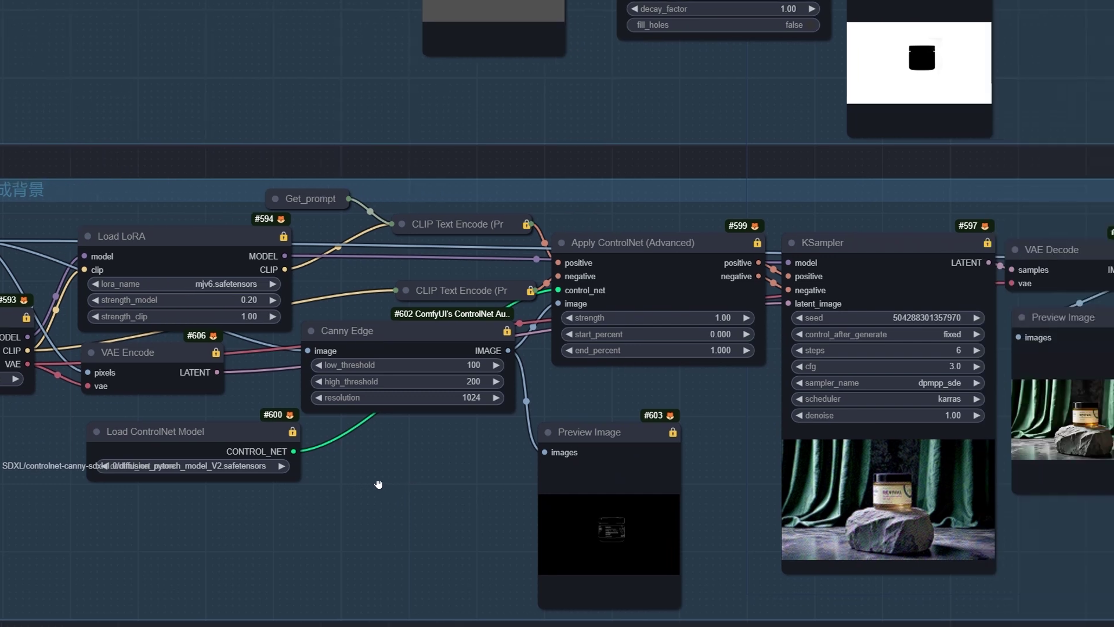
Pan to the ImageCompositeMasked jar-on-stone result, then back toward the left-hand groups
{"action": "left_click_drag", "start_coordinate": [550, 488], "coordinate": [249, 455]}
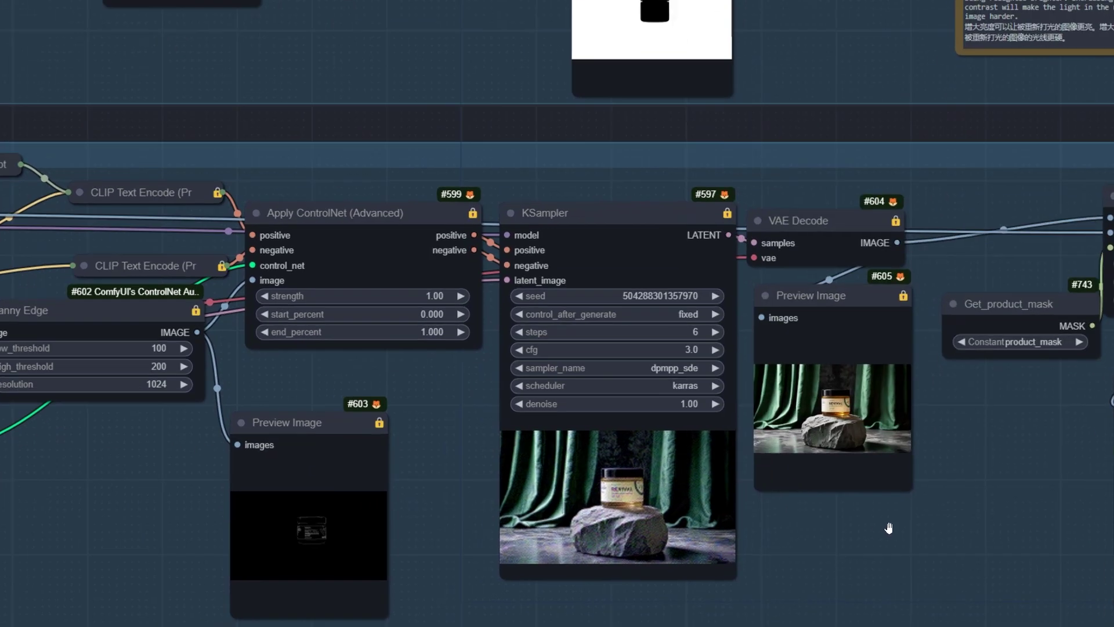
{"action": "scroll", "coordinate": [428, 501], "scroll_direction": "up", "scroll_amount": 3}
{"action": "scroll", "coordinate": [428, 501], "scroll_direction": "down", "scroll_amount": 1}
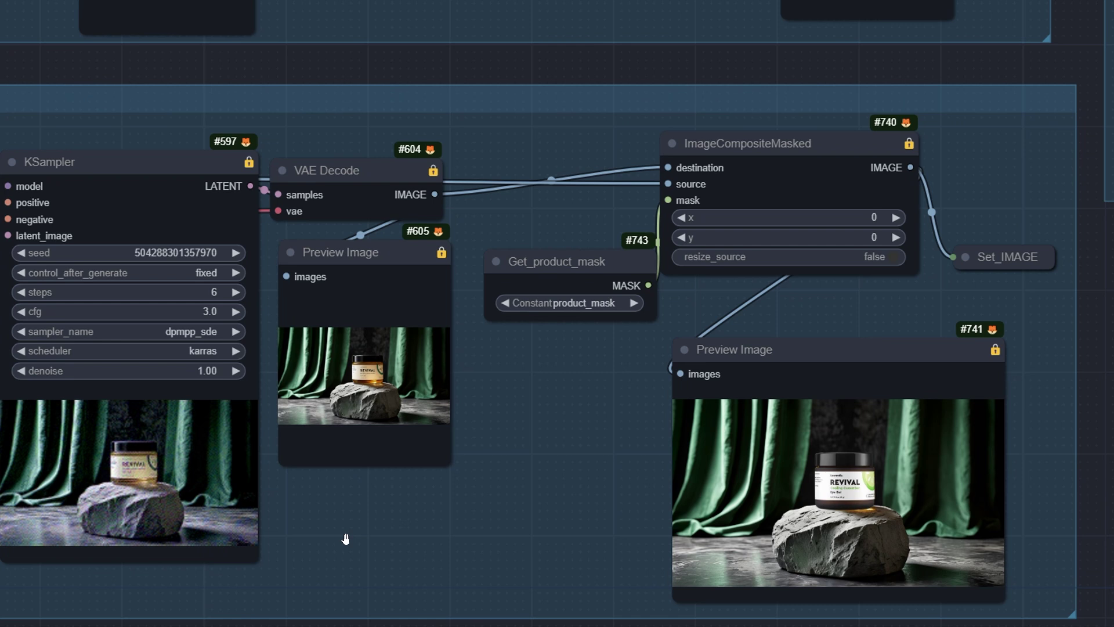
{"action": "scroll", "coordinate": [345, 539], "scroll_direction": "down", "scroll_amount": 3}
{"action": "scroll", "coordinate": [345, 539], "scroll_direction": "down", "scroll_amount": 1}
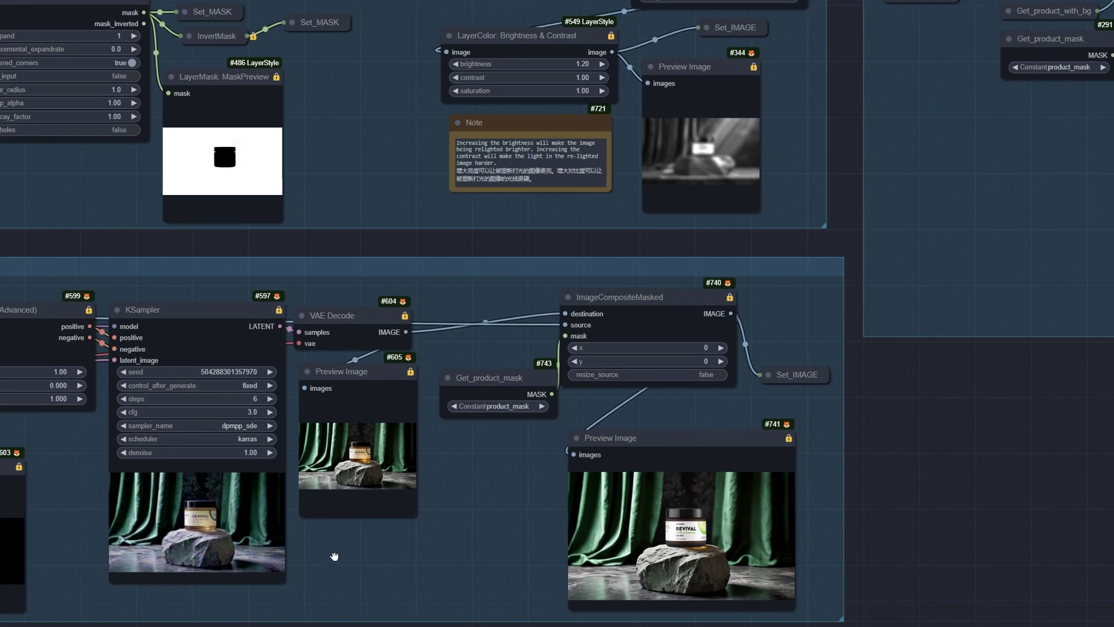
{"action": "left_click_drag", "start_coordinate": [344, 539], "coordinate": [573, 488]}
{"action": "left_click_drag", "start_coordinate": [547, 539], "coordinate": [592, 535]}
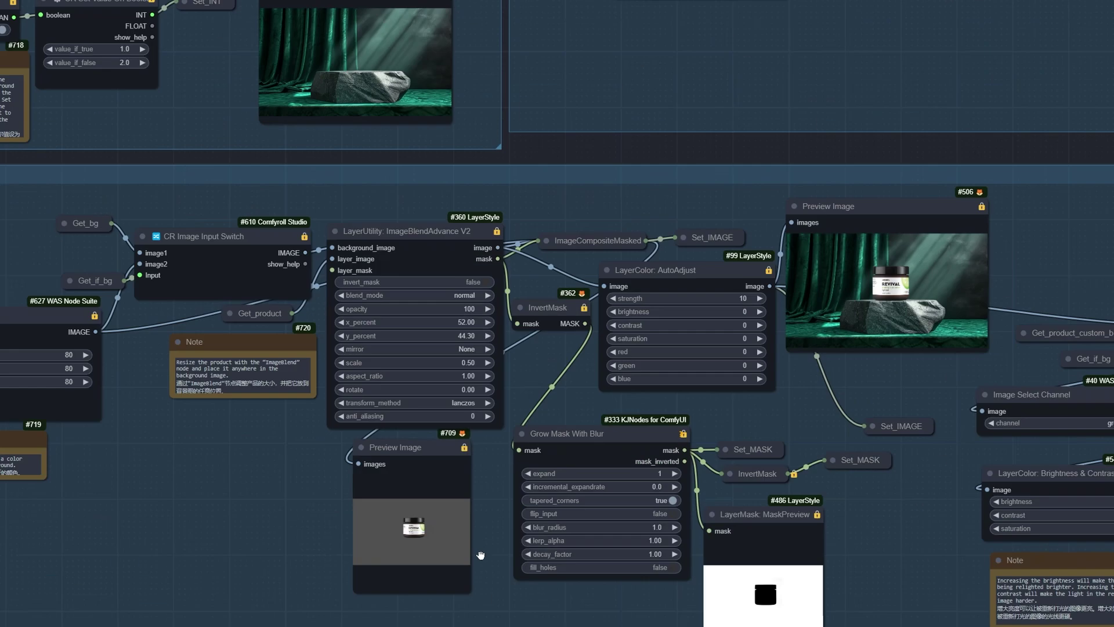
Pan to the Relight group's Color Blend, Image Blend and Image Comparer nodes
{"action": "left_click_drag", "start_coordinate": [217, 79], "coordinate": [478, 561]}
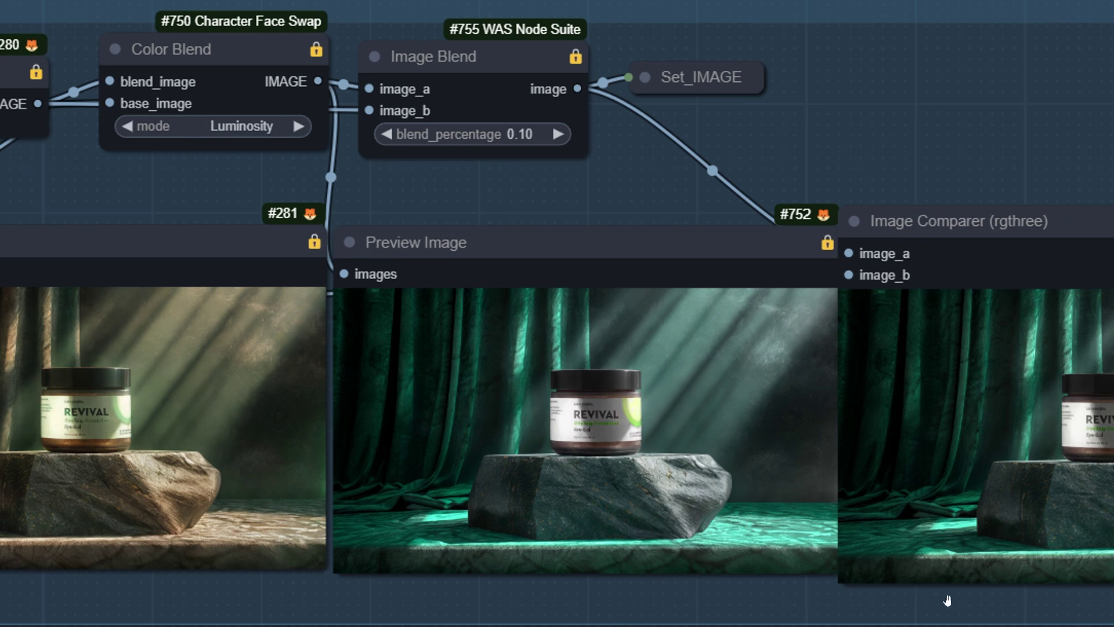
Pan to the Repaint group's comparison results and the top of Restore Detail
{"action": "left_click_drag", "start_coordinate": [960, 614], "coordinate": [665, 615]}
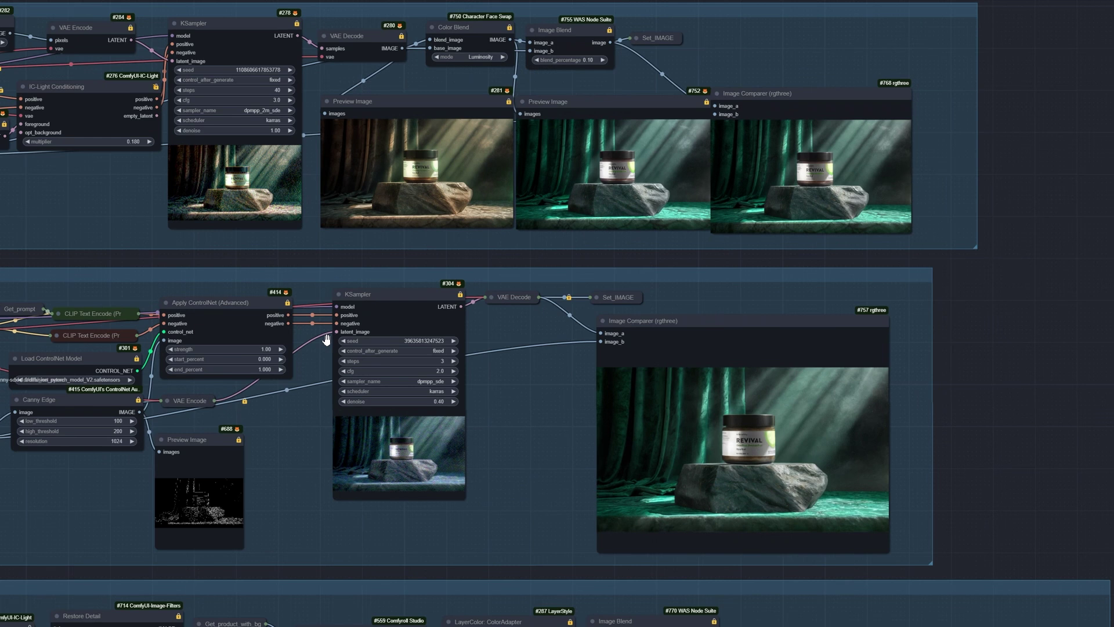
Pan to the LayerColor Brightness & Contrast node and the input switch beside Restore Detail
{"action": "left_click_drag", "start_coordinate": [228, 394], "coordinate": [876, 293]}
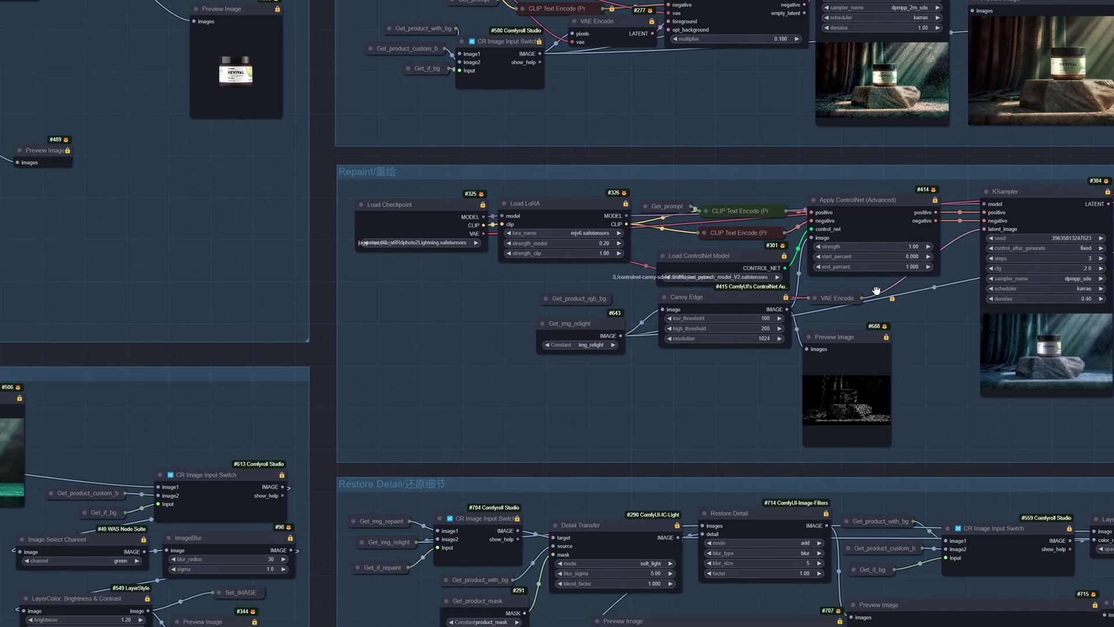
{"action": "left_click_drag", "start_coordinate": [242, 471], "coordinate": [723, 211]}
{"action": "scroll", "coordinate": [722, 212], "scroll_direction": "up", "scroll_amount": 3}
{"action": "scroll", "coordinate": [710, 246], "scroll_direction": "up", "scroll_amount": 3}
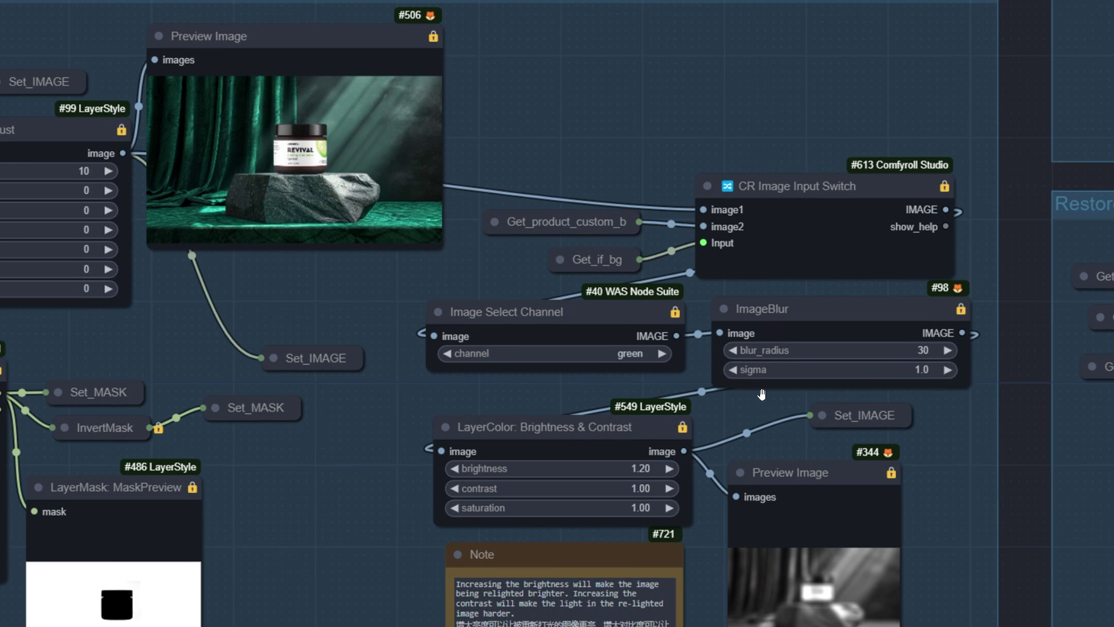
{"action": "scroll", "coordinate": [696, 281], "scroll_direction": "up", "scroll_amount": 3}
{"action": "scroll", "coordinate": [684, 316], "scroll_direction": "up", "scroll_amount": 3}
{"action": "scroll", "coordinate": [684, 318], "scroll_direction": "down", "scroll_amount": 1}
{"action": "scroll", "coordinate": [856, 347], "scroll_direction": "down", "scroll_amount": 2}
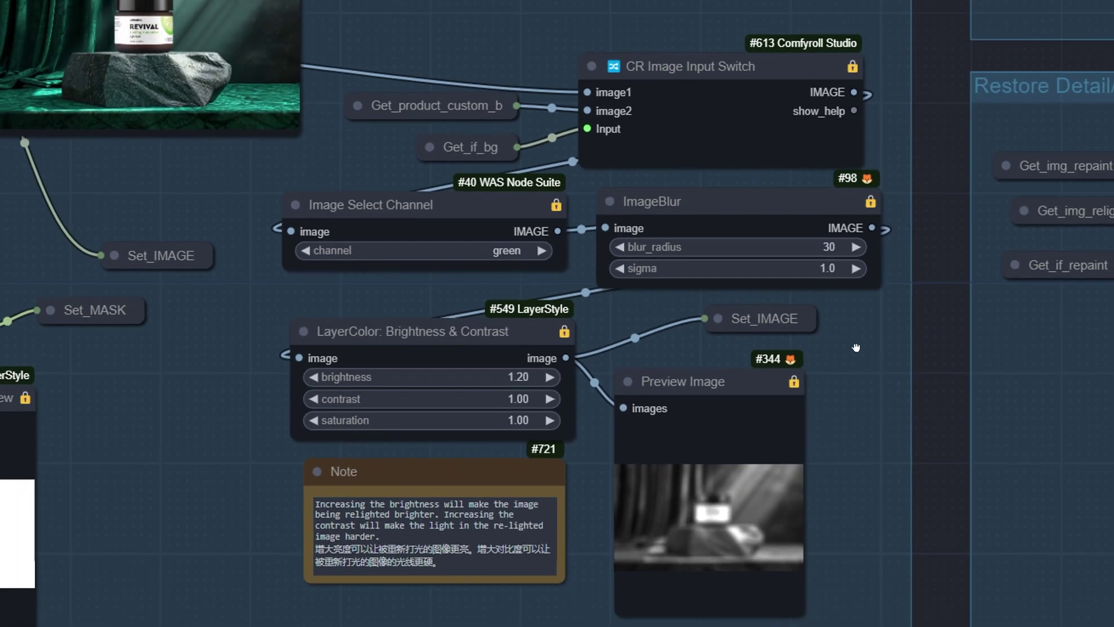
{"action": "left_click_drag", "start_coordinate": [857, 348], "coordinate": [814, 341]}
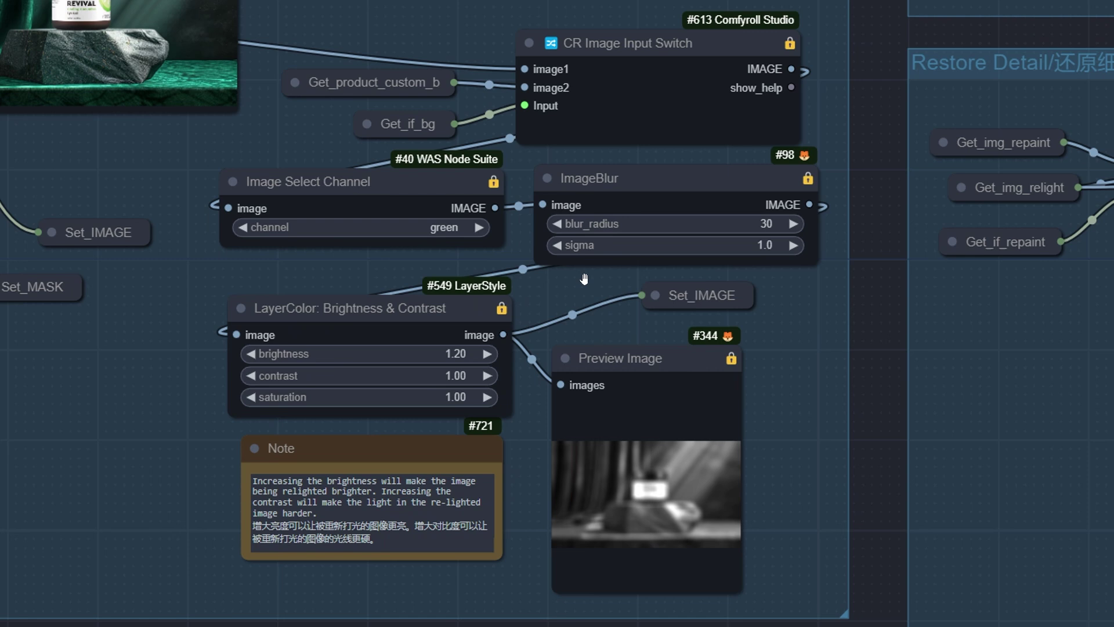
{"action": "scroll", "coordinate": [584, 279], "scroll_direction": "down", "scroll_amount": 5}
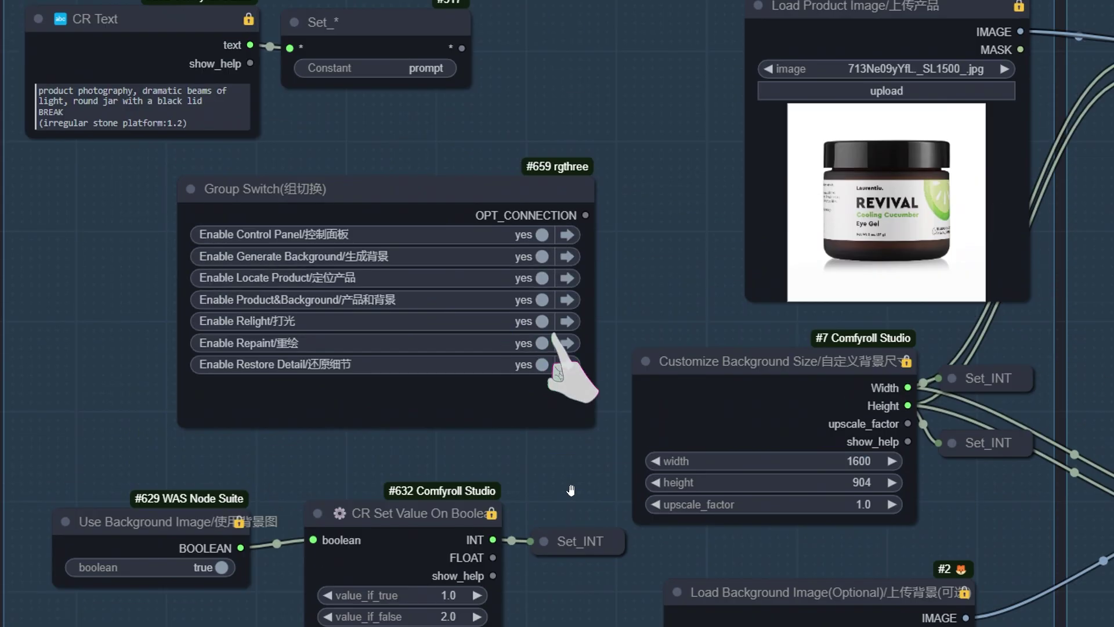
{"action": "scroll", "coordinate": [691, 304], "scroll_direction": "down", "scroll_amount": 10}
{"action": "scroll", "coordinate": [516, 308], "scroll_direction": "up", "scroll_amount": 5}
{"action": "scroll", "coordinate": [399, 290], "scroll_direction": "up", "scroll_amount": 3}
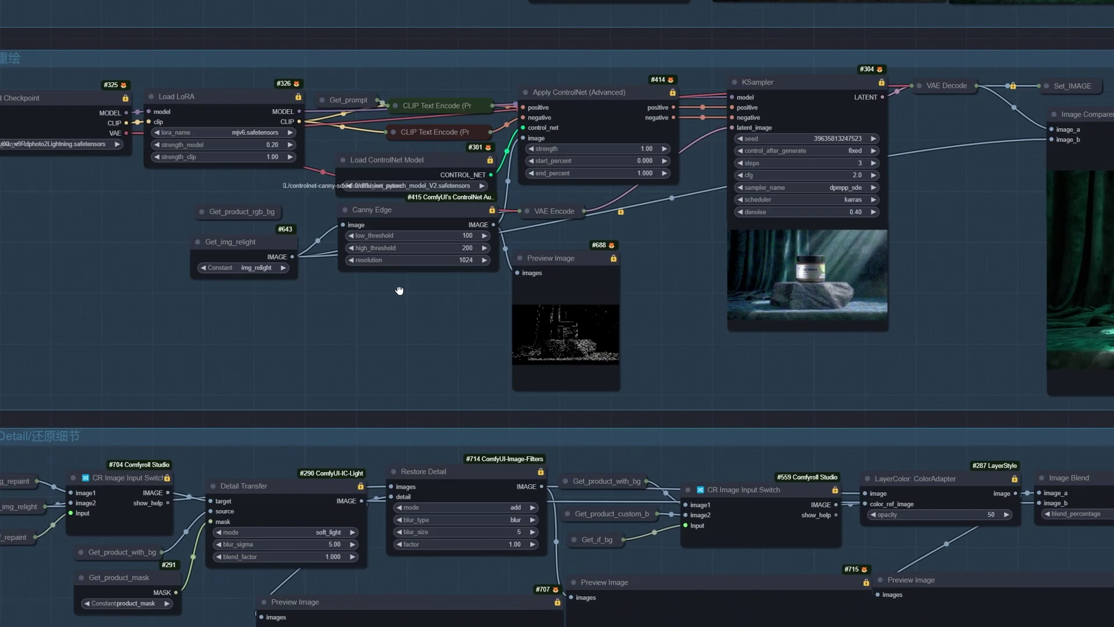
{"action": "scroll", "coordinate": [507, 401], "scroll_direction": "down", "scroll_amount": 2}
{"action": "scroll", "coordinate": [447, 450], "scroll_direction": "up", "scroll_amount": 2}
{"action": "scroll", "coordinate": [599, 452], "scroll_direction": "up", "scroll_amount": 3}
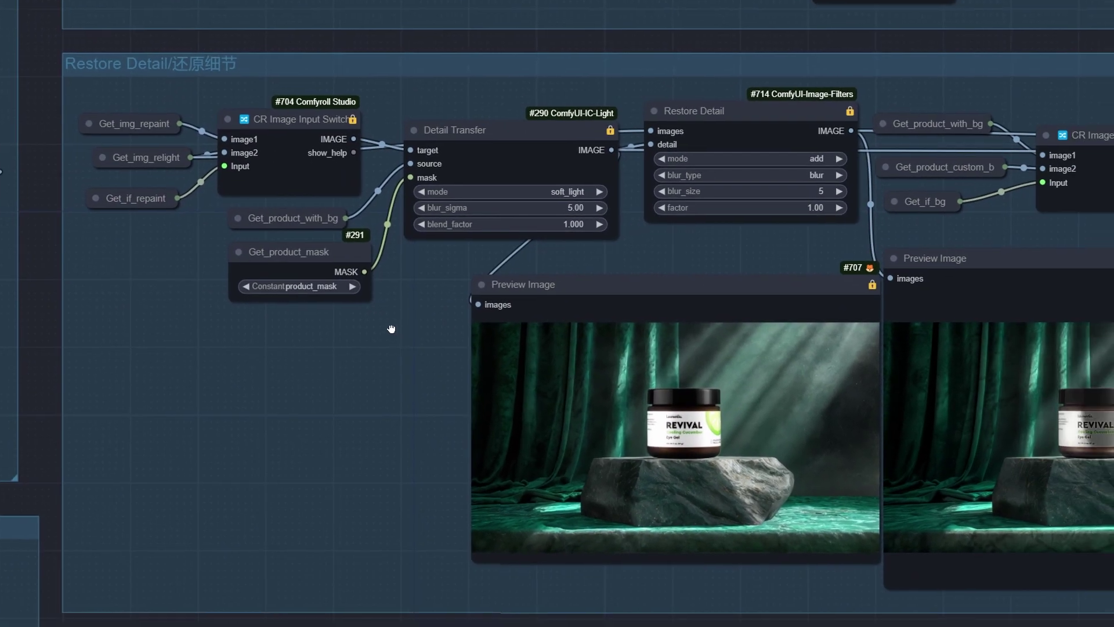
Pan to Preview Image #707 and #715 beside the Detail Transfer preview
{"action": "left_click_drag", "start_coordinate": [392, 329], "coordinate": [373, 311]}
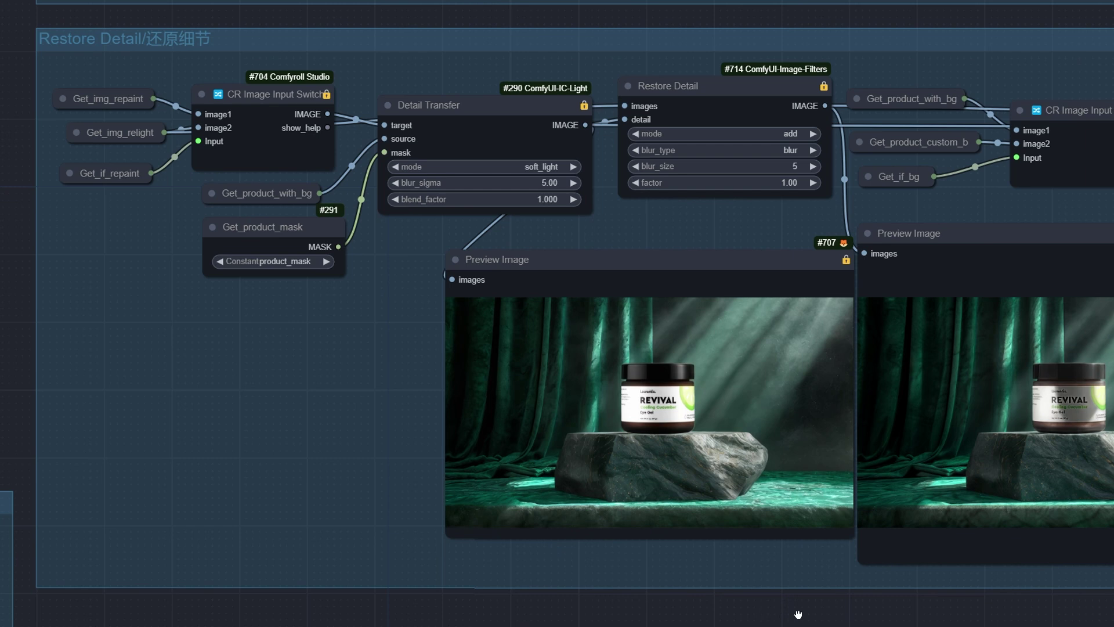
{"action": "left_click_drag", "start_coordinate": [797, 614], "coordinate": [537, 602]}
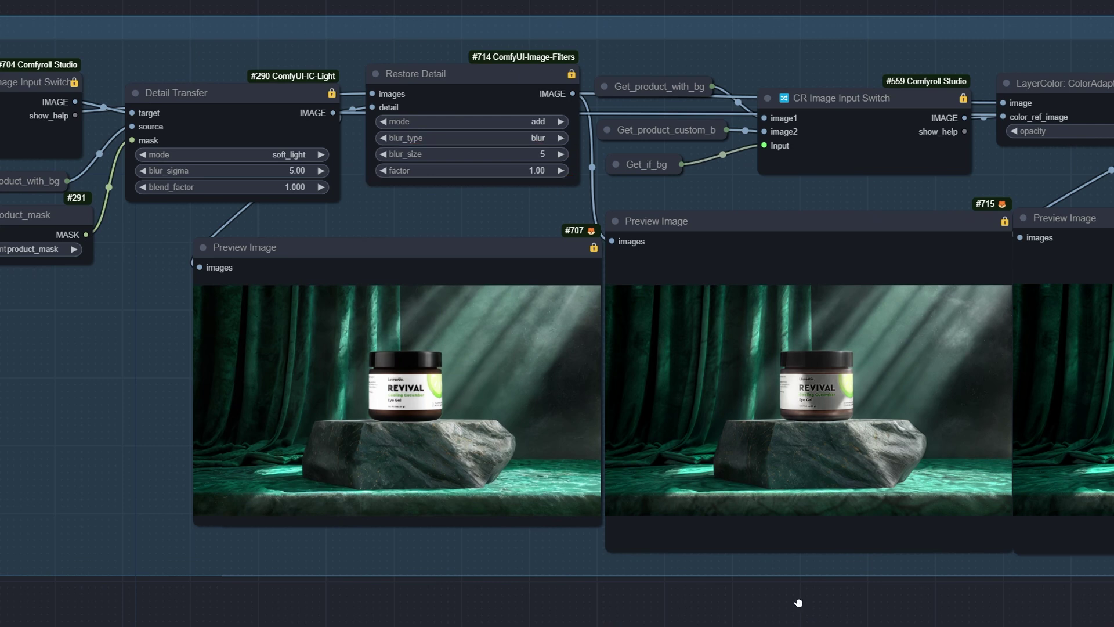
{"action": "left_click_drag", "start_coordinate": [798, 603], "coordinate": [426, 601]}
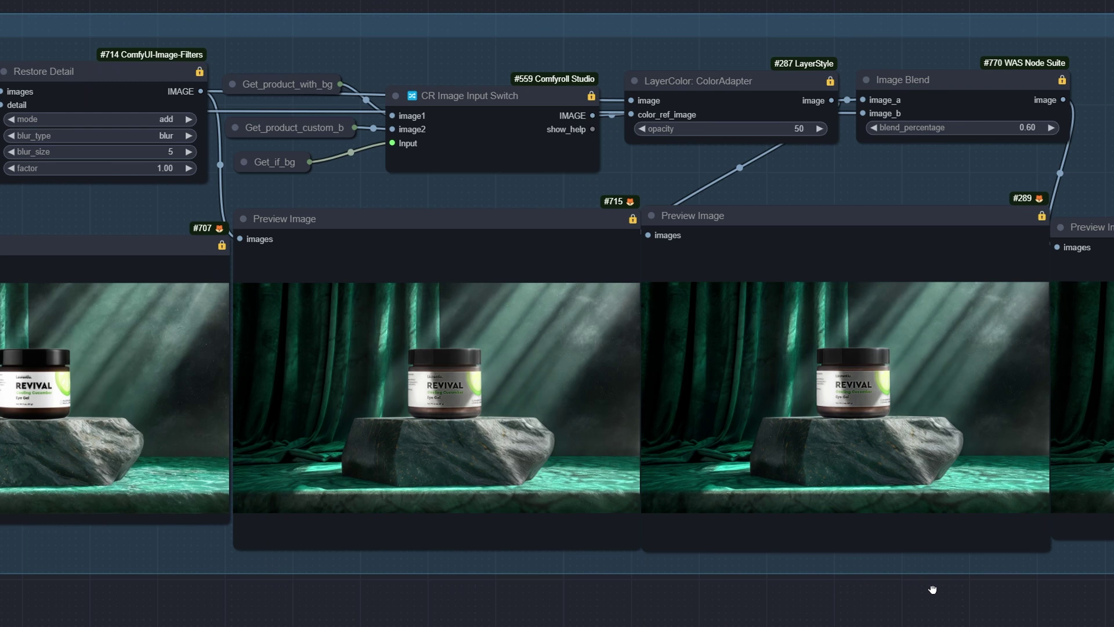
Pan to the LayerColor ColorAdapter, Image Blend and final Preview Image #771
{"action": "left_click_drag", "start_coordinate": [932, 590], "coordinate": [491, 581]}
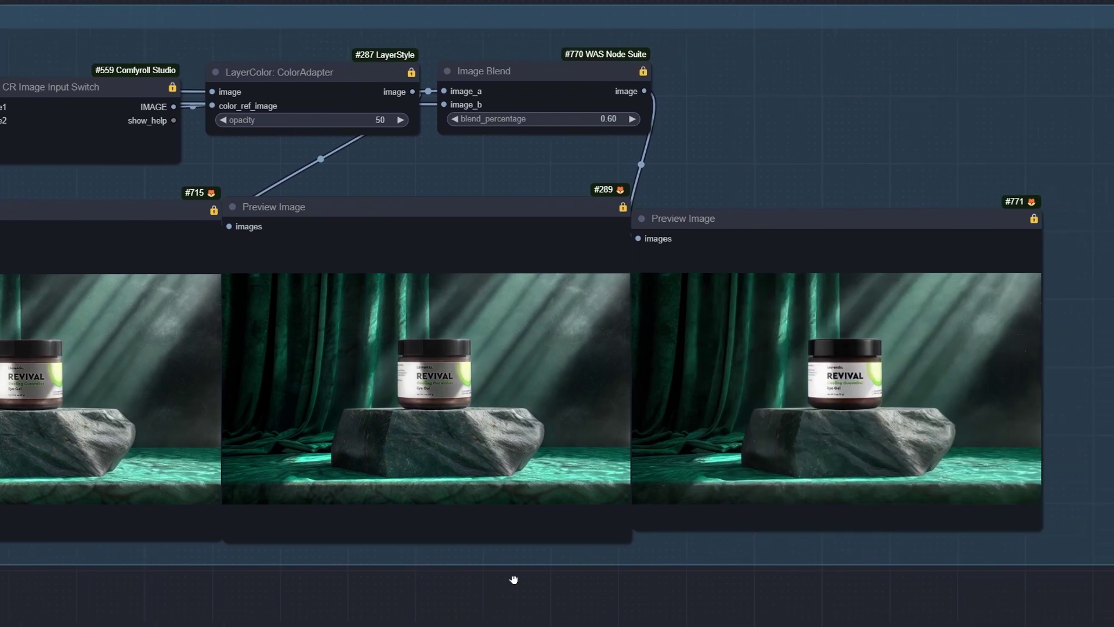